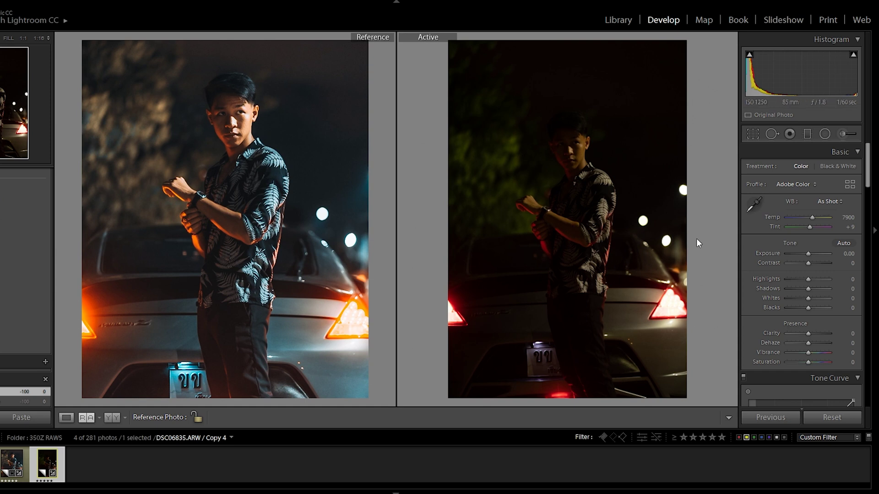
# Step: Show the night car portrait alone and set its Calibration hues to Red Primary +100, Green Primary +100 and Blue Primary -100
pyautogui.click(66, 417)
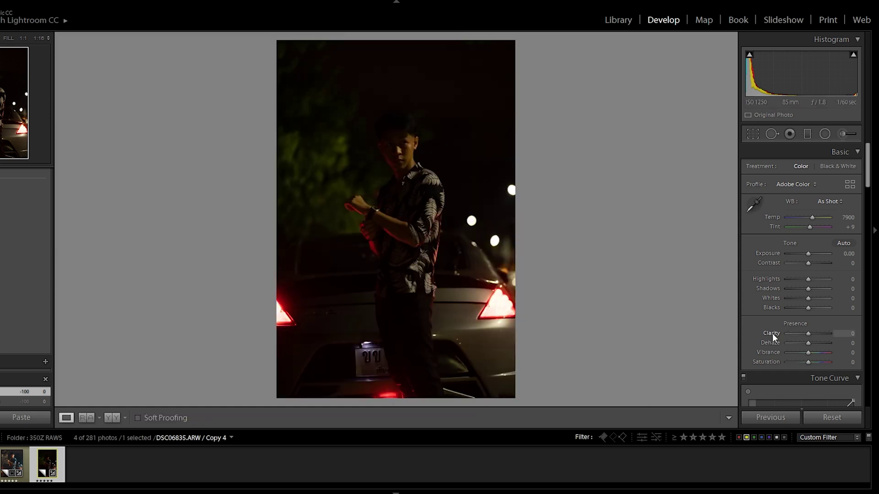
pyautogui.scroll(-20, 744, 248)
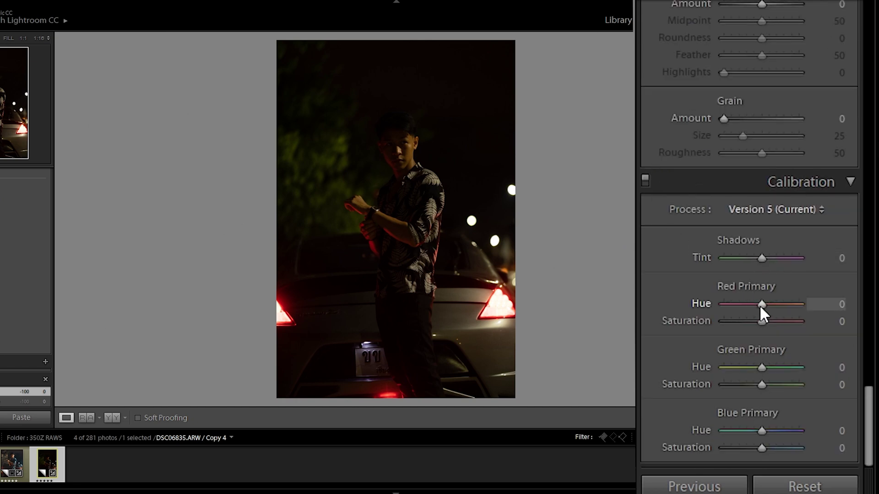
pyautogui.moveTo(759, 305); pyautogui.dragTo(801, 305)
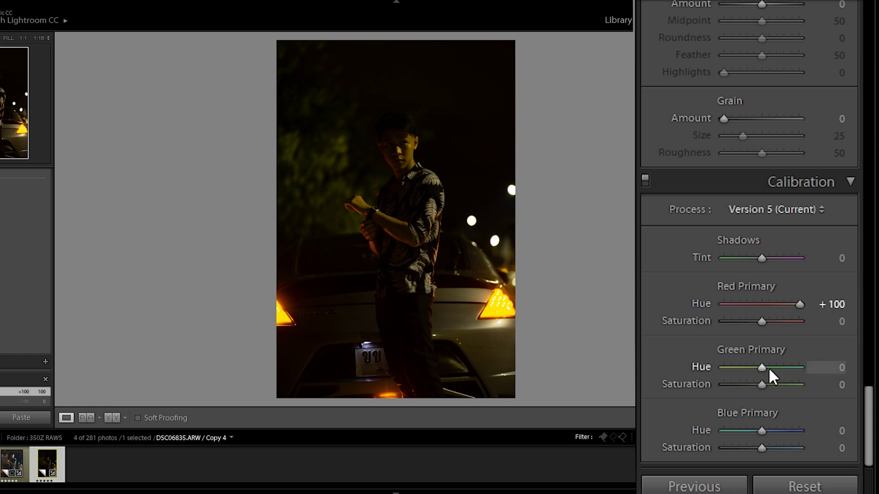
pyautogui.moveTo(758, 366); pyautogui.dragTo(864, 371)
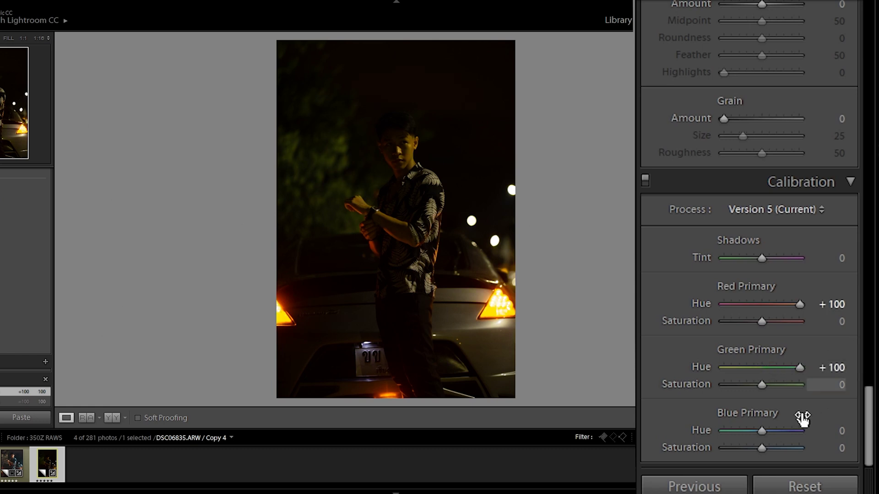
pyautogui.moveTo(762, 429); pyautogui.dragTo(720, 431)
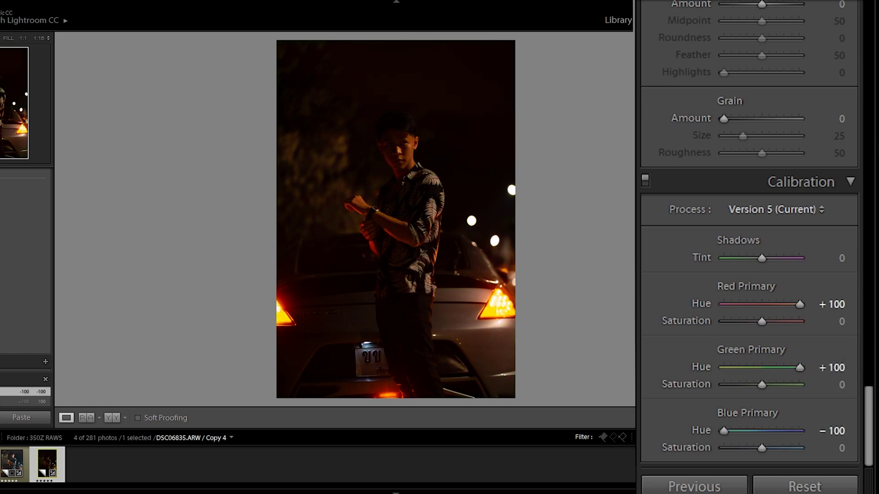
pyautogui.press('\\')
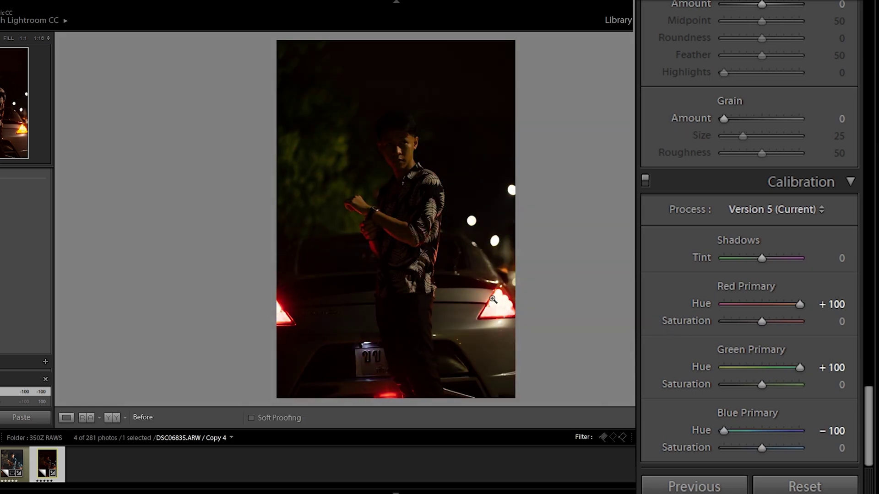
pyautogui.press('\\')
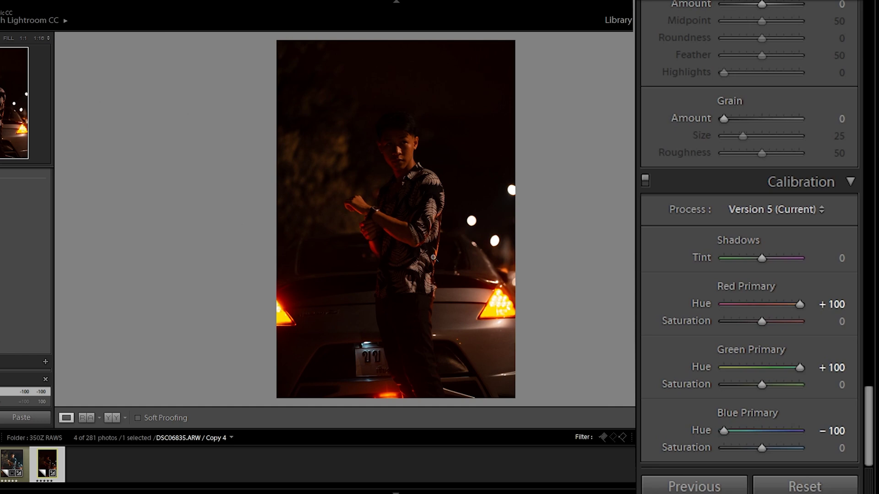
# Step: Cool the portrait's white balance to a Temp of 4381 and raise the Exposure to +1.43
pyautogui.scroll(20, 697, 240)
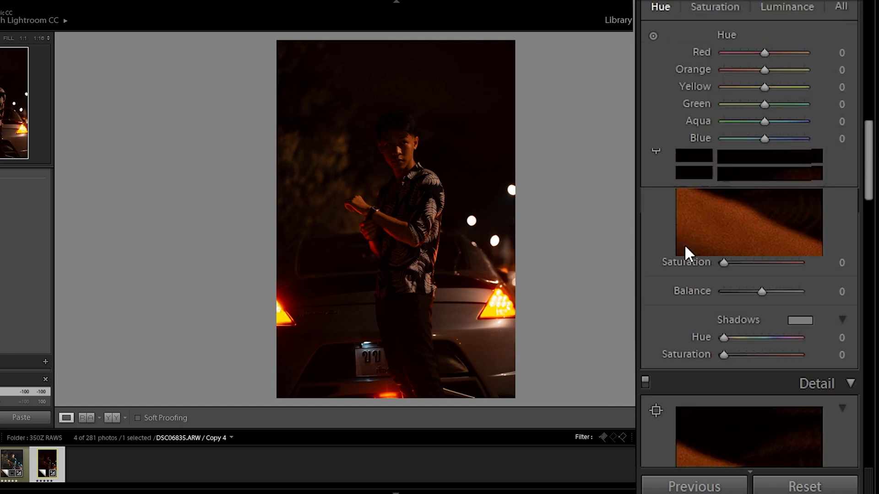
pyautogui.moveTo(768, 128); pyautogui.dragTo(742, 129)
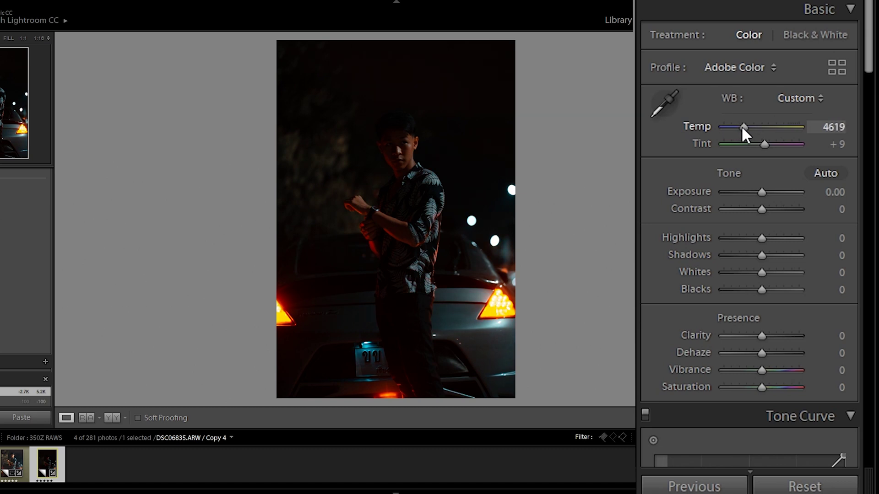
pyautogui.scroll(-15, 709, 308)
pyautogui.scroll(-2, 714, 278)
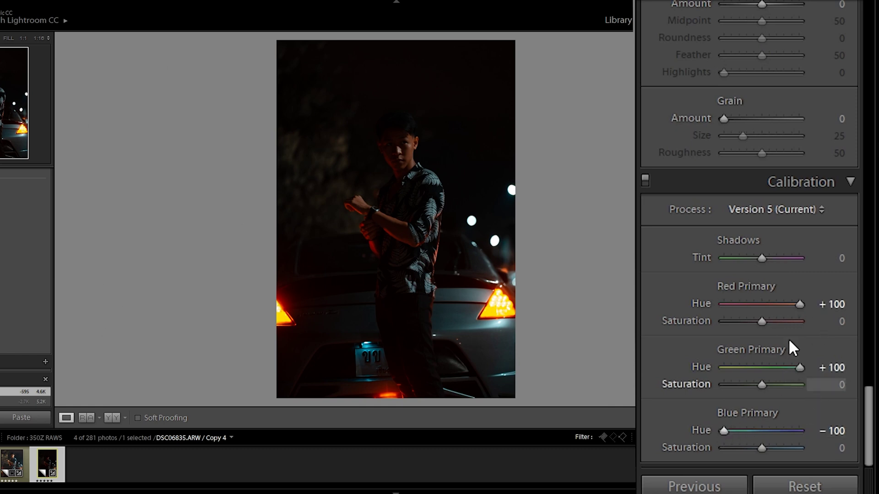
pyautogui.scroll(15, 788, 339)
pyautogui.moveTo(743, 130); pyautogui.dragTo(739, 130)
pyautogui.moveTo(770, 186); pyautogui.dragTo(770, 191)
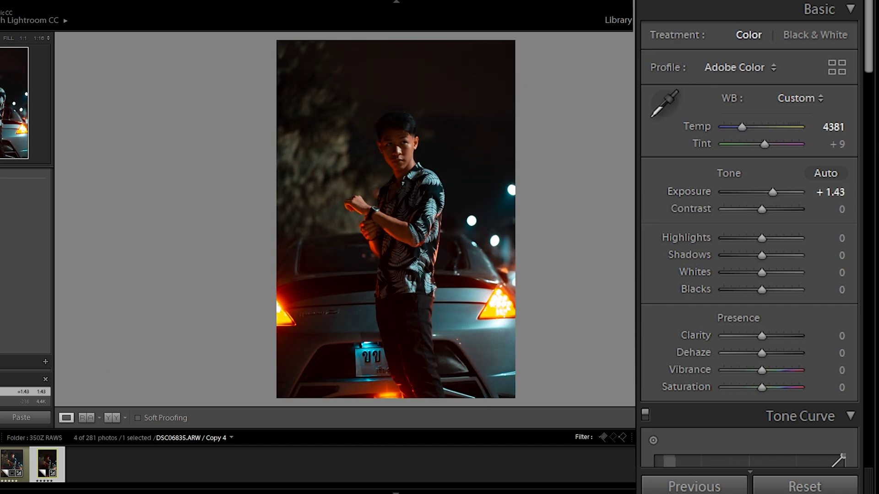
# Step: Straighten the portrait with the Crop & Straighten tool to an angle of 1.25
pyautogui.press('r')
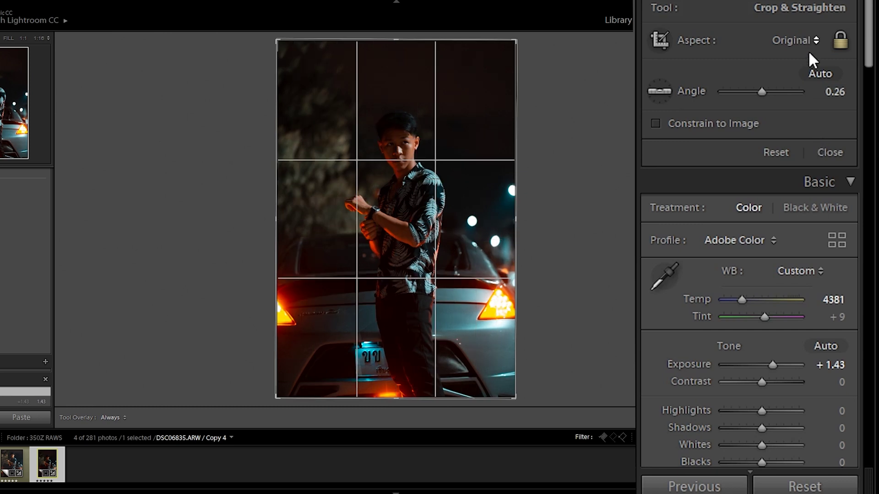
pyautogui.moveTo(595, 231); pyautogui.dragTo(594, 235)
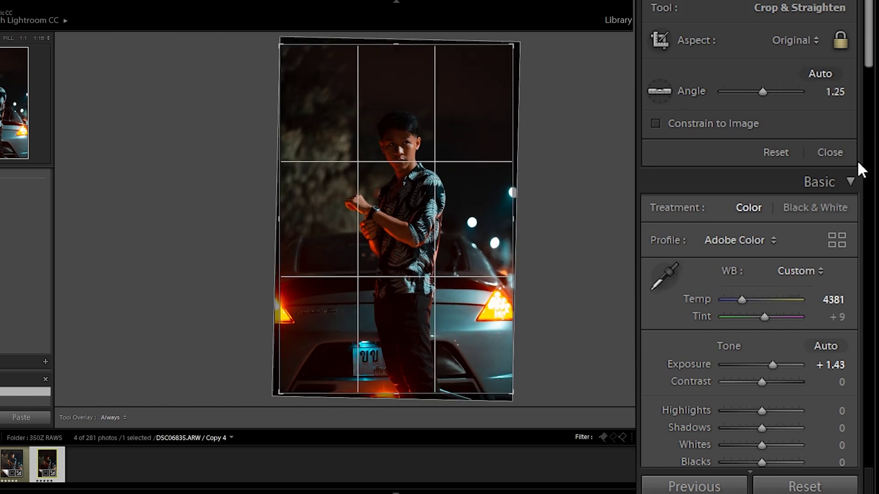
pyautogui.click(827, 153)
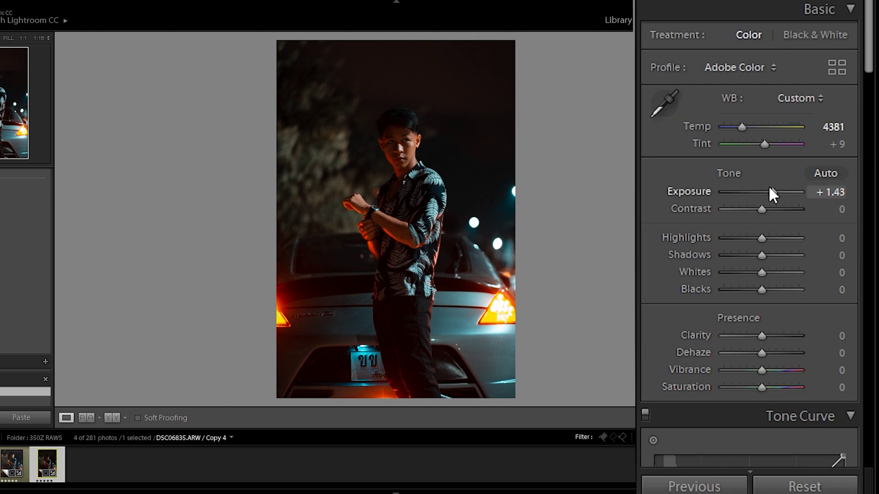
# Step: Compare the edited portrait with its original version several times
pyautogui.press('\\')
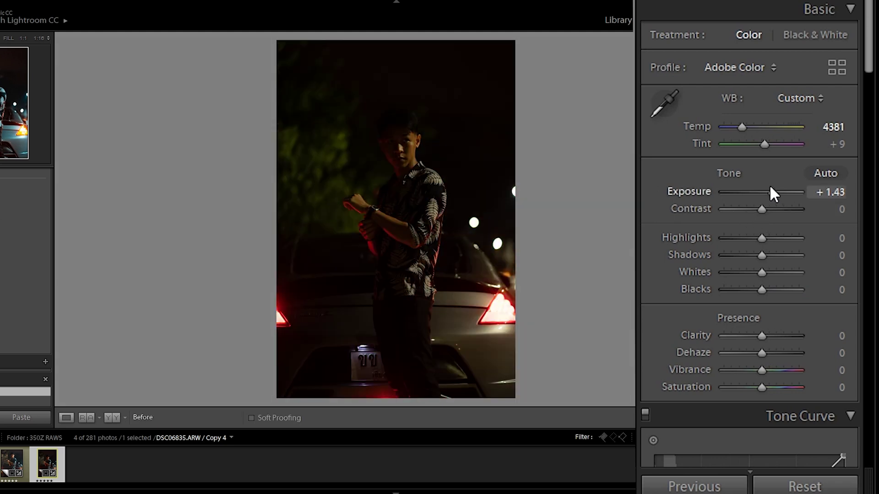
pyautogui.press('\\')
pyautogui.press('\\')
pyautogui.press('\\')
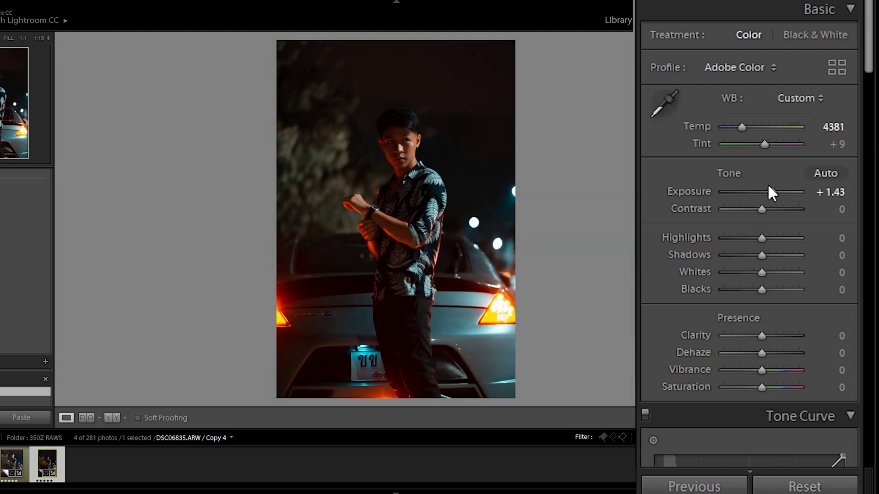
pyautogui.press('\\')
pyautogui.press('\\')
# Step: Shift the portrait's HSL hues, setting Red to +38 and Blue to -16
pyautogui.scroll(-15, 770, 198)
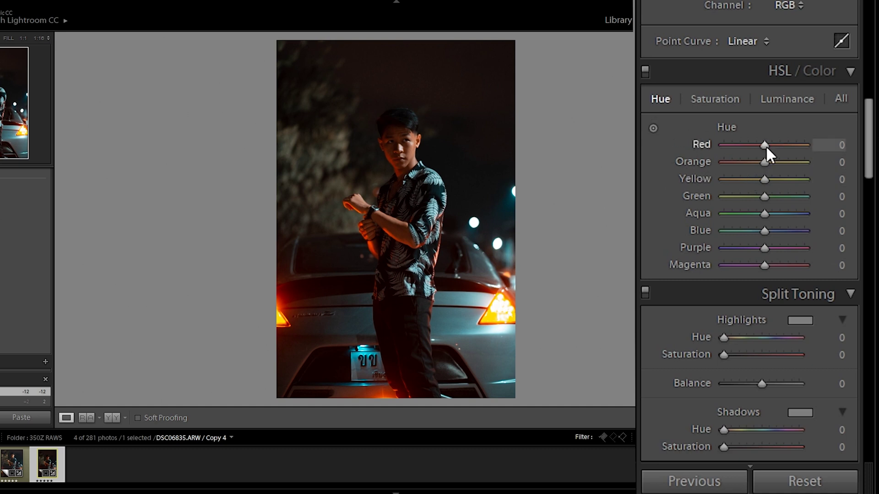
pyautogui.moveTo(761, 143)
pyautogui.mouseDown()
pyautogui.moveTo(779, 144)
pyautogui.moveTo(760, 151)
pyautogui.moveTo(770, 144)
pyautogui.moveTo(756, 159)
pyautogui.moveTo(764, 162)
pyautogui.moveTo(773, 145)
pyautogui.mouseUp()
pyautogui.moveTo(764, 231)
pyautogui.mouseDown()
pyautogui.moveTo(741, 232)
pyautogui.moveTo(766, 226)
pyautogui.moveTo(746, 229)
pyautogui.moveTo(756, 228)
pyautogui.mouseUp()
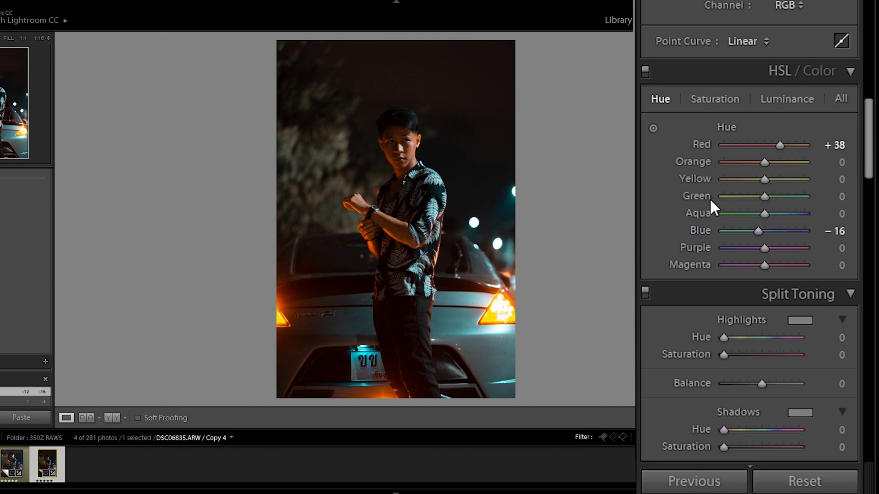
pyautogui.scroll(5, 707, 198)
pyautogui.scroll(-6, 710, 197)
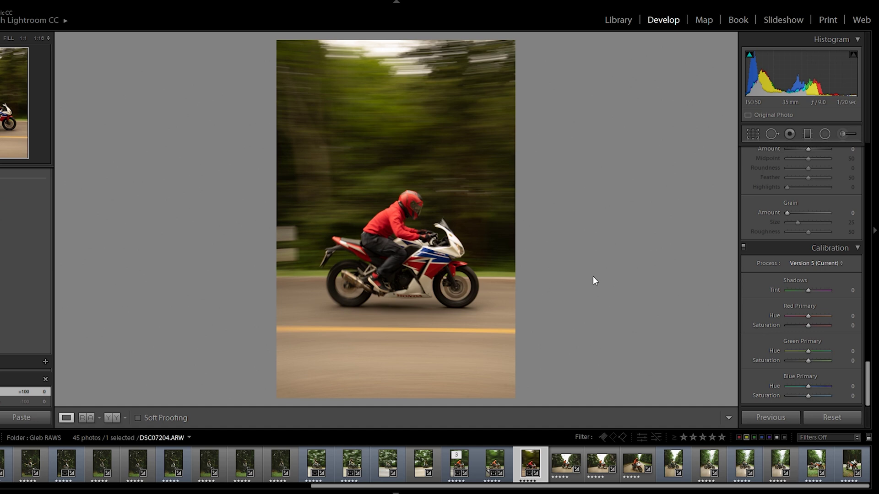
# Step: On the motorcycle panning photo, set the Calibration hues to Red Primary +100, Green Primary +100 and Blue Primary -100
pyautogui.moveTo(822, 317); pyautogui.dragTo(831, 316)
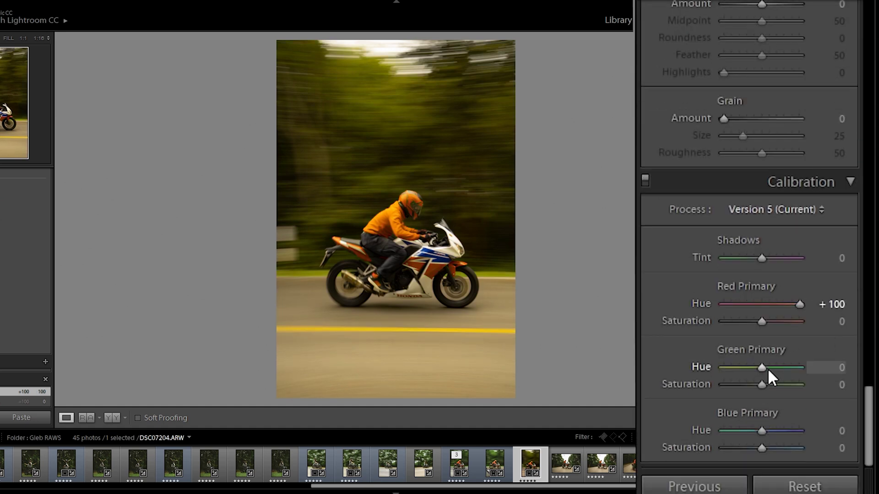
pyautogui.moveTo(767, 368); pyautogui.dragTo(869, 402)
pyautogui.moveTo(767, 433); pyautogui.dragTo(721, 431)
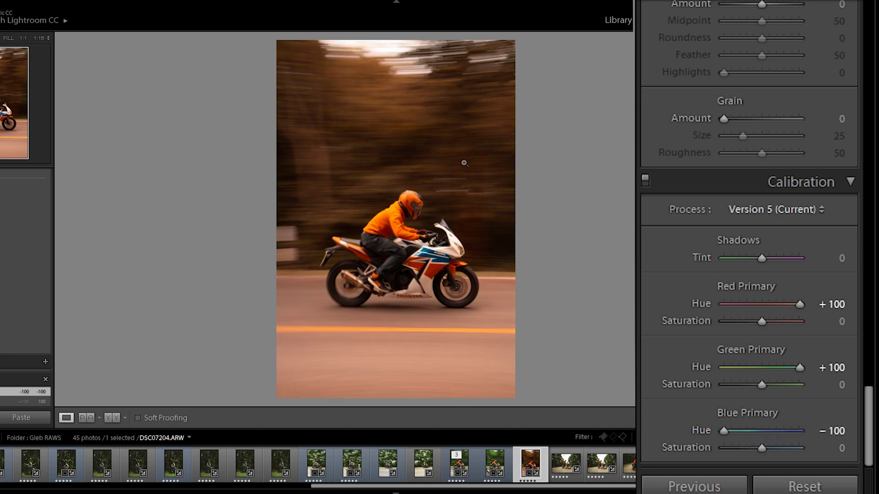
# Step: Correct the motorcycle photo's white balance to Temp 5200 and Tint +20 by sampling the white front fairing as the neutral target
pyautogui.scroll(20, 685, 282)
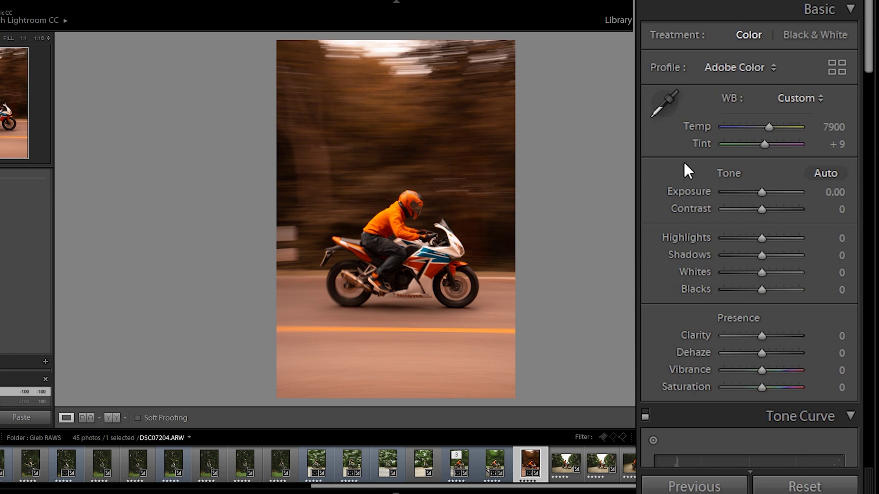
pyautogui.moveTo(769, 127); pyautogui.dragTo(743, 130)
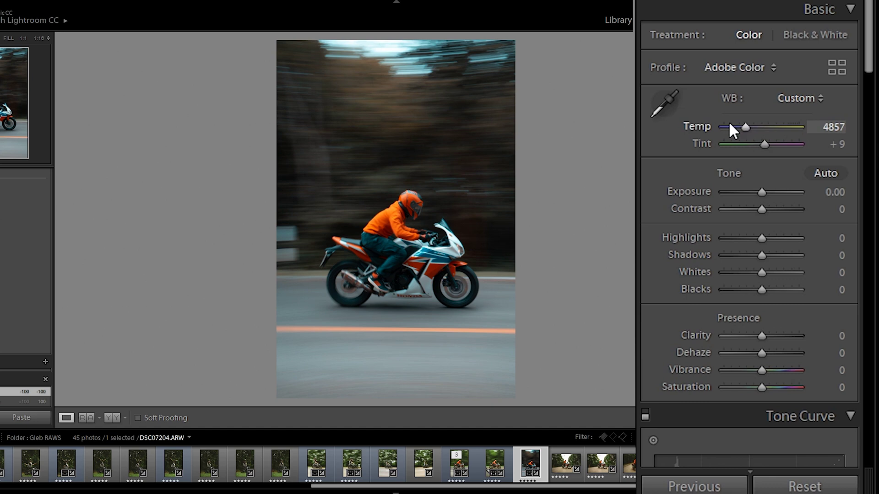
pyautogui.press('w')
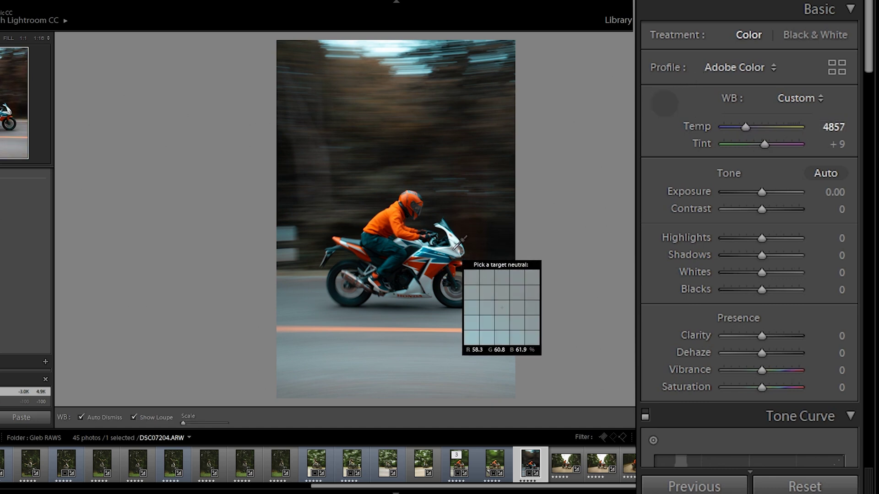
pyautogui.click(453, 250)
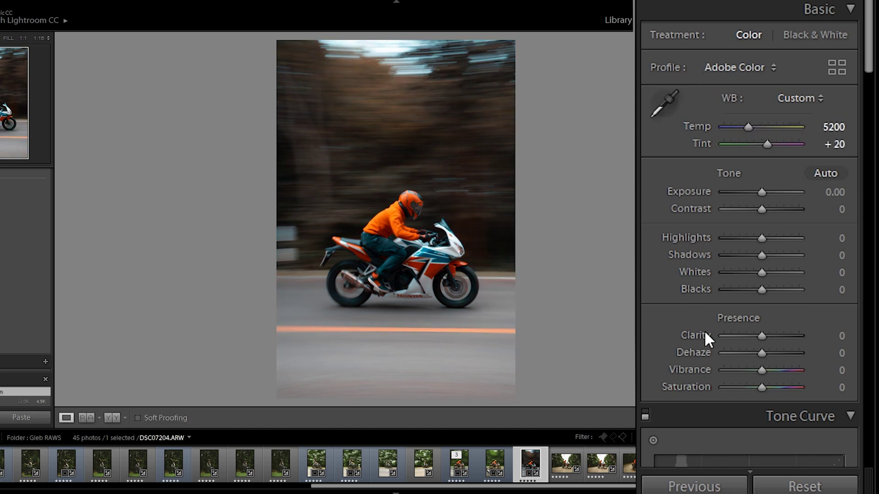
# Step: Enable the HSL adjustments on the motorcycle photo and set the hues to Red -24, Orange -16 and Yellow +16
pyautogui.scroll(-15, 684, 305)
pyautogui.scroll(-5, 690, 314)
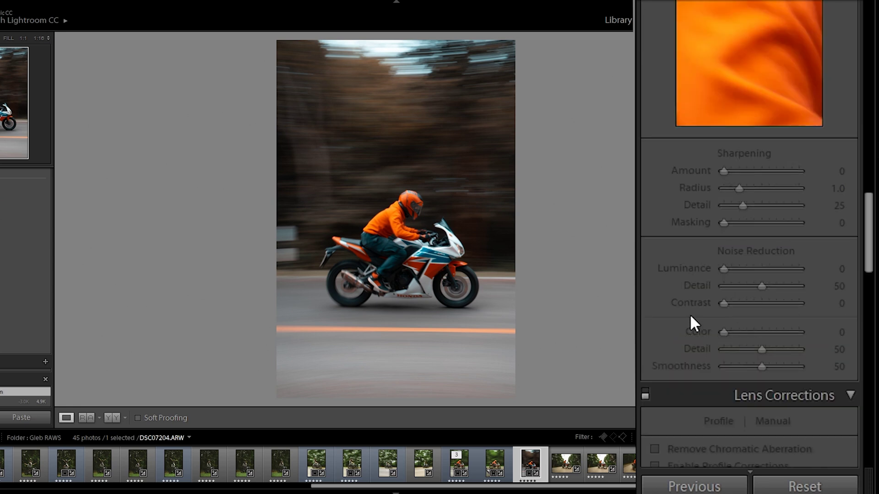
pyautogui.scroll(3, 690, 314)
pyautogui.scroll(-3, 742, 342)
pyautogui.scroll(8, 722, 325)
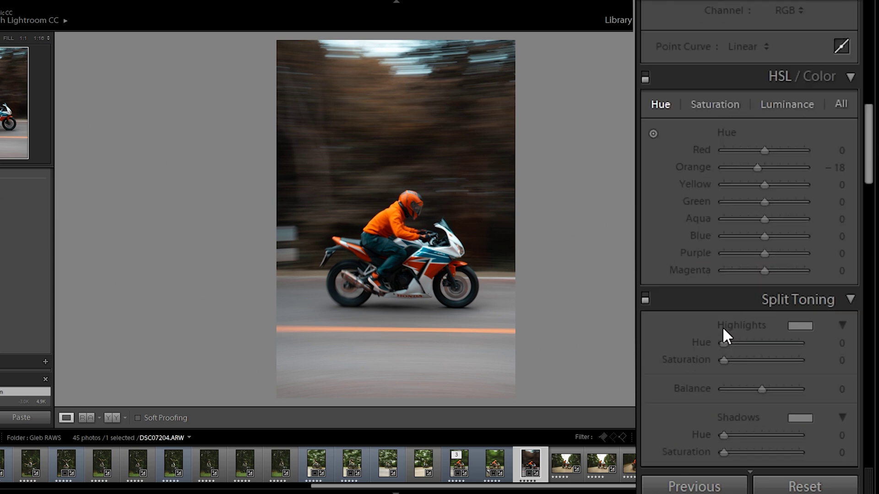
pyautogui.scroll(-3, 721, 322)
pyautogui.click(645, 208)
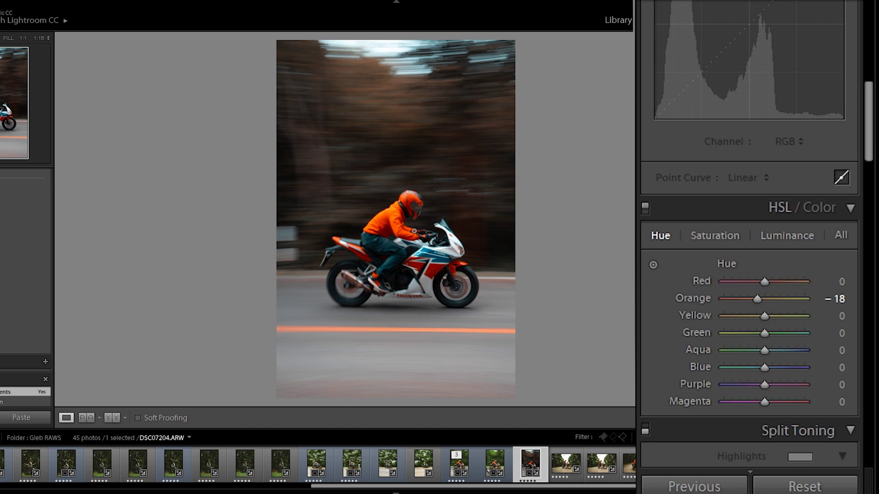
pyautogui.moveTo(764, 281); pyautogui.dragTo(771, 316)
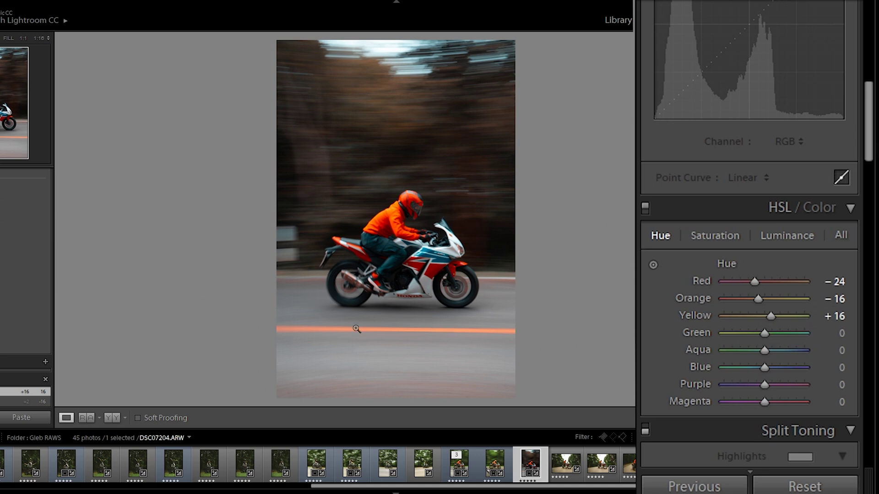
# Step: Set the motorcycle photo's HSL saturation to Red +24, Orange -20, Yellow -31 and Green +9
pyautogui.click(715, 235)
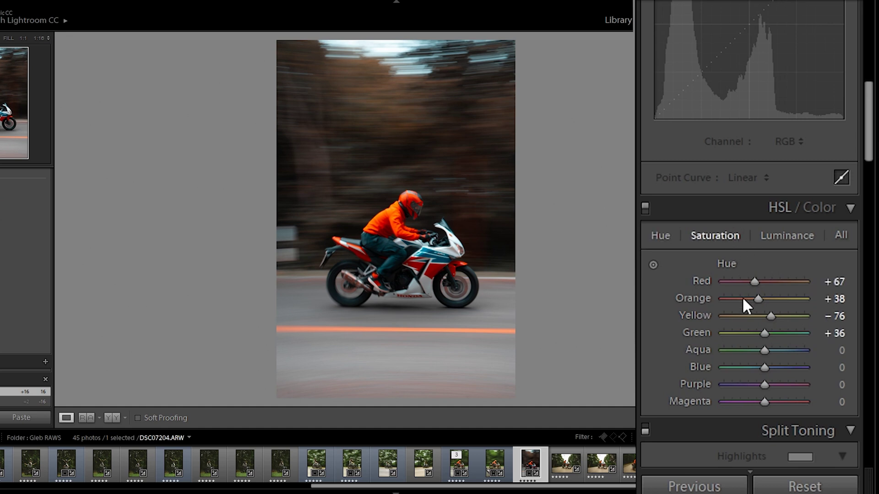
pyautogui.moveTo(770, 296); pyautogui.dragTo(742, 296)
pyautogui.moveTo(793, 282); pyautogui.dragTo(773, 281)
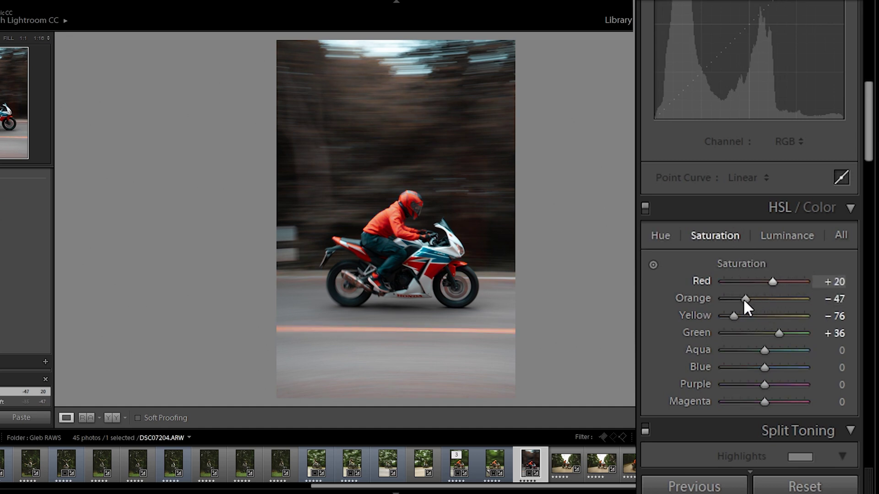
pyautogui.moveTo(733, 316); pyautogui.dragTo(767, 334)
pyautogui.moveTo(771, 281); pyautogui.dragTo(754, 297)
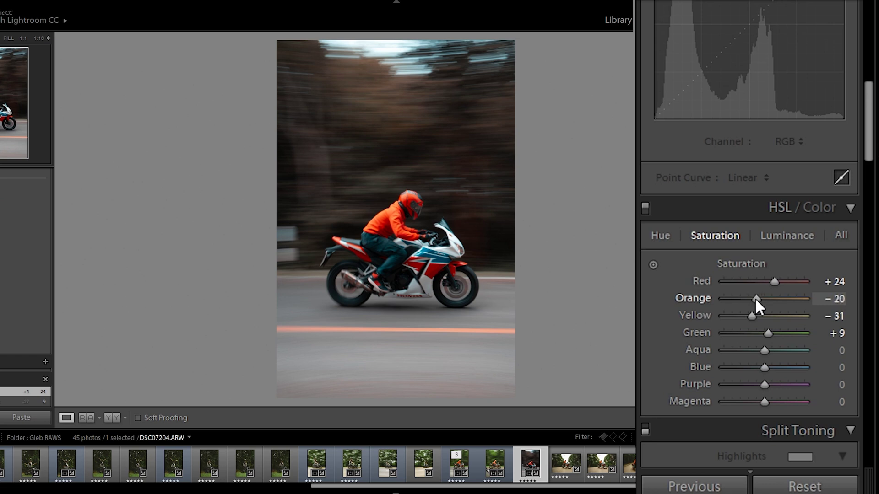
# Step: Return to the HSL hue values and compare the motorcycle photo's edited and original versions repeatedly
pyautogui.click(666, 234)
pyautogui.press('\\')
pyautogui.press('\\')
pyautogui.press('\\')
pyautogui.press('\\')
pyautogui.press('\\')
pyautogui.press('\\')
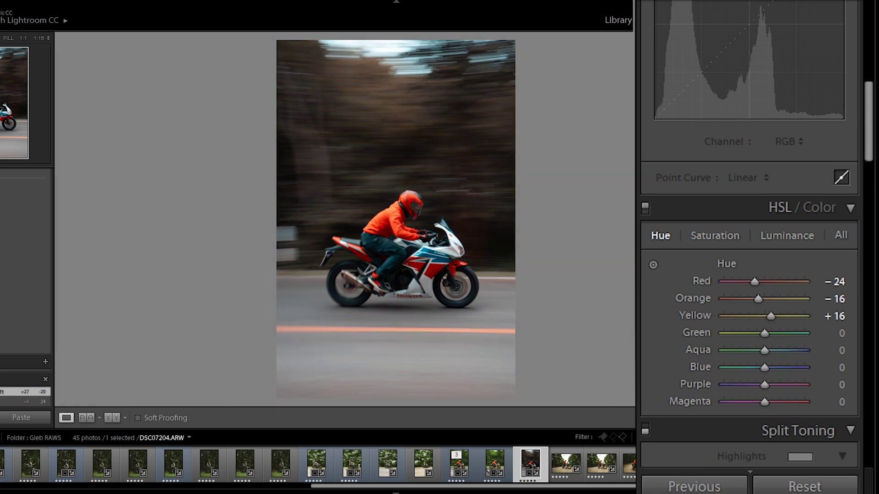
pyautogui.press('\\')
pyautogui.press('\\')
pyautogui.press('\\')
pyautogui.press('\\')
# Step: Select the photo DSC07047.ARW from the Gleb RAWS folder for editing
pyautogui.scroll(5, 293, 466)
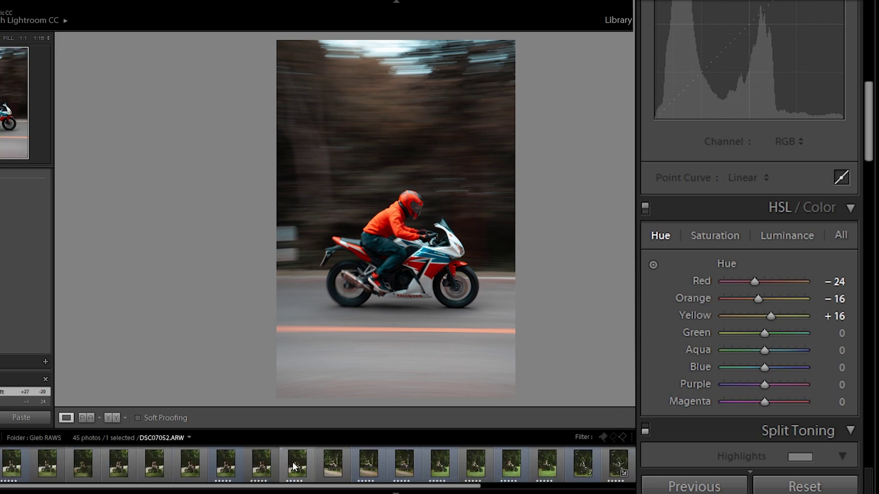
pyautogui.click(188, 469)
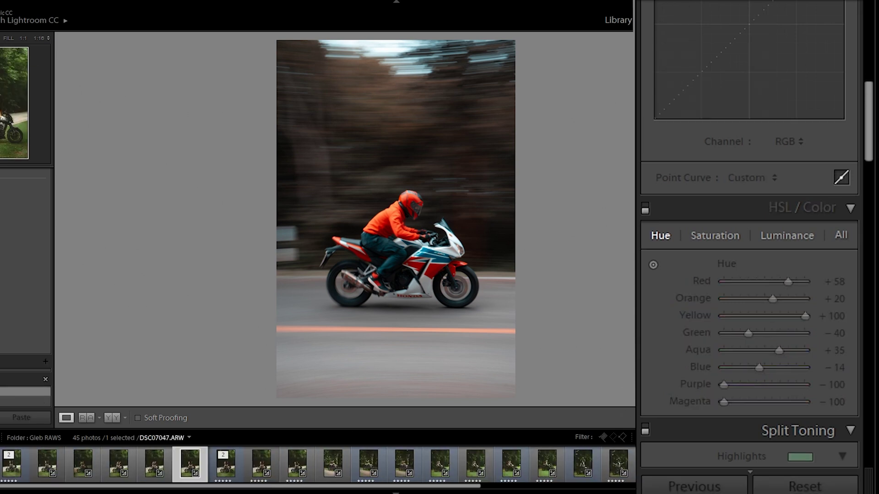
# Step: Reset the Red, Green and Blue Primary saturation to 0 in the motorcycle couple photo's Calibration settings
pyautogui.scroll(-15, 683, 331)
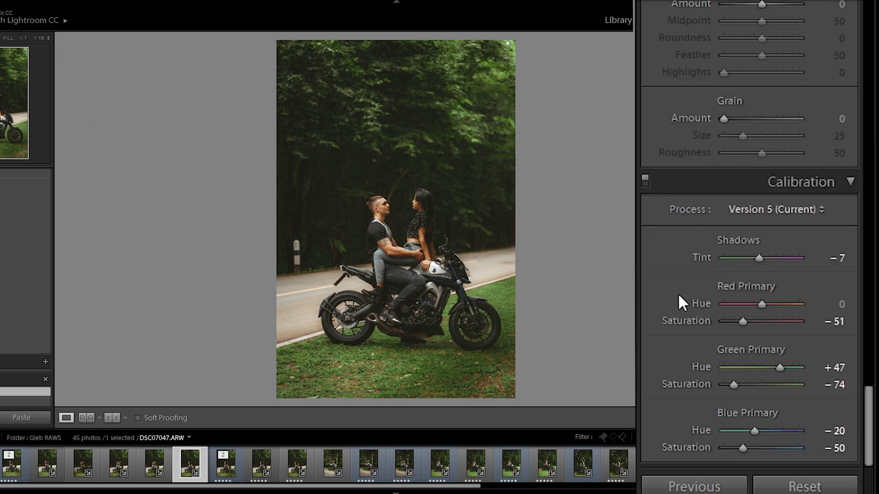
pyautogui.doubleClick(742, 322)
pyautogui.doubleClick(729, 384)
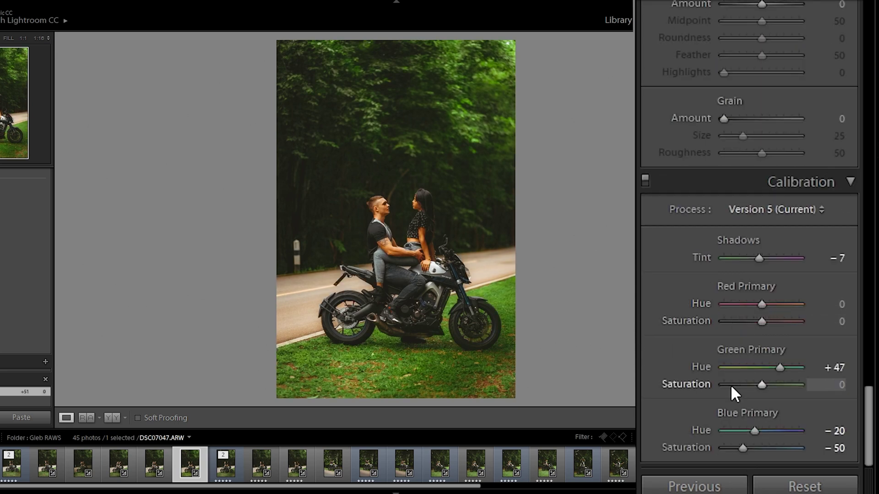
pyautogui.doubleClick(745, 445)
# Step: Set the Calibration primary hues to Red +100, Green +100 and Blue -100
pyautogui.moveTo(779, 368); pyautogui.dragTo(814, 367)
pyautogui.moveTo(762, 304); pyautogui.dragTo(820, 304)
pyautogui.moveTo(753, 426); pyautogui.dragTo(721, 430)
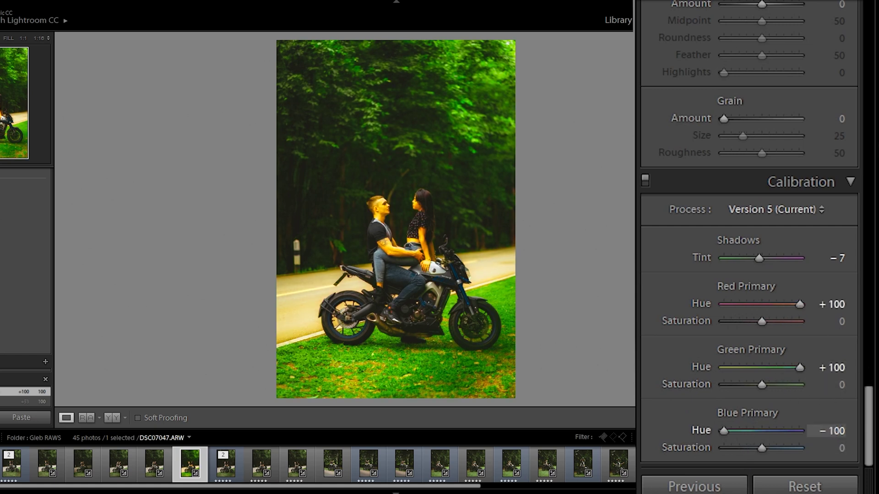
# Step: Cool the couple photo's white balance to a temperature of 4976 and lower its overall saturation to -38
pyautogui.scroll(20, 655, 352)
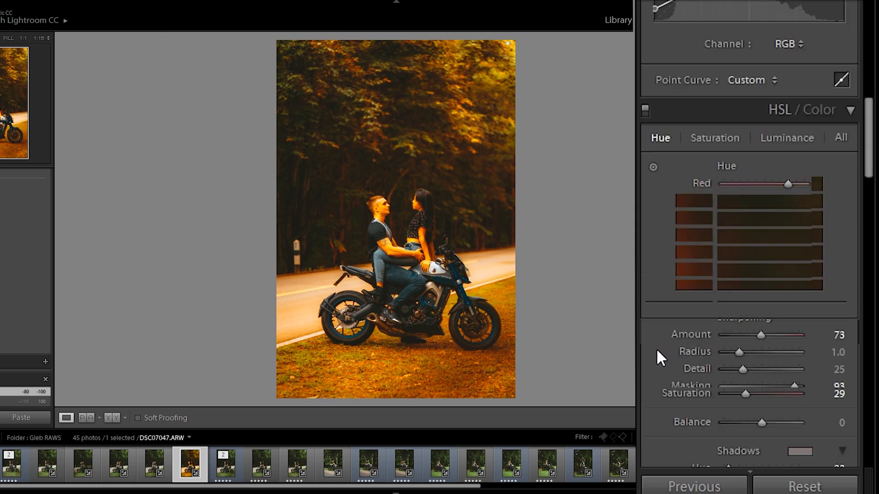
pyautogui.moveTo(732, 132); pyautogui.dragTo(744, 129)
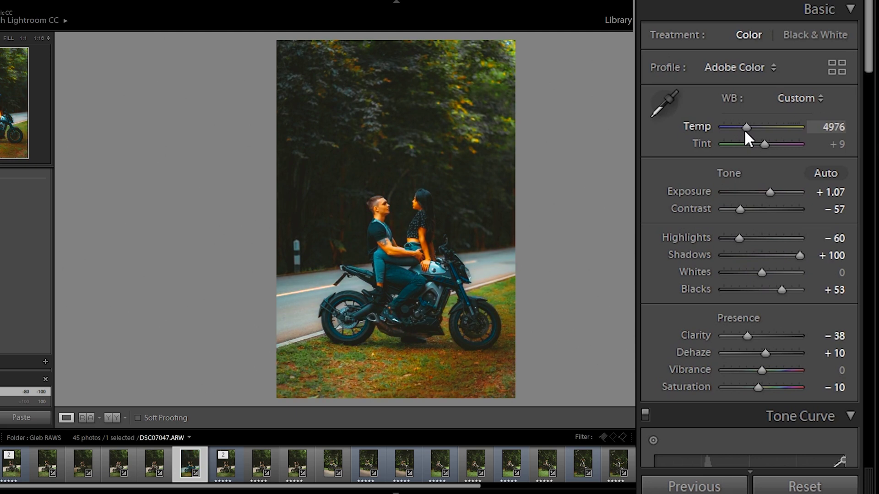
pyautogui.scroll(-15, 720, 288)
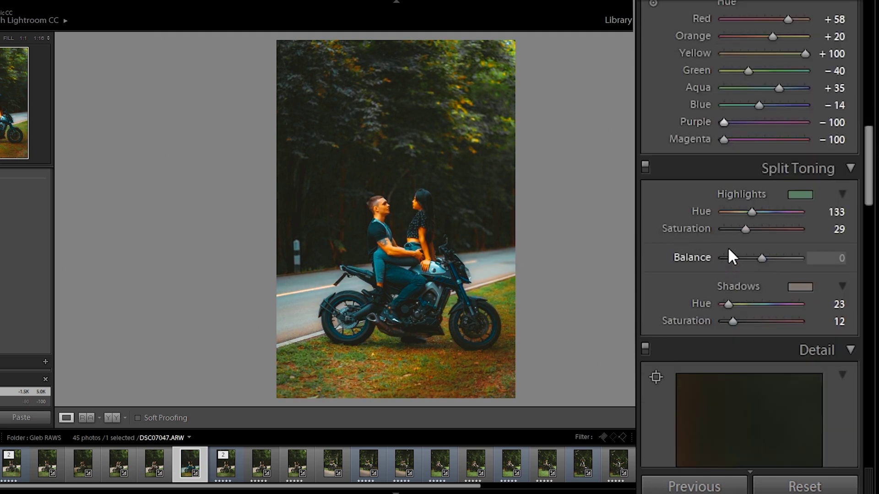
pyautogui.scroll(20, 730, 255)
pyautogui.scroll(3, 733, 238)
pyautogui.moveTo(757, 386); pyautogui.dragTo(746, 387)
# Step: Lower the HSL Red hue and set the HSL saturation to Red +67 and Orange +78
pyautogui.scroll(-10, 697, 339)
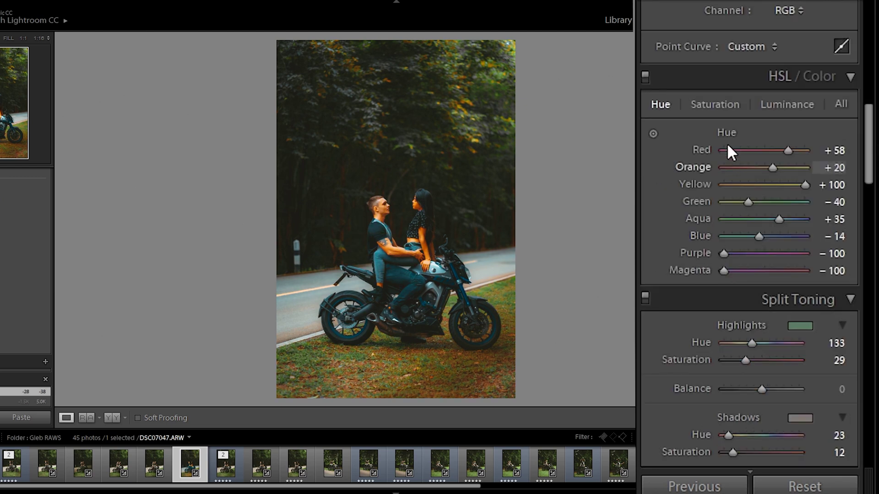
pyautogui.moveTo(784, 150); pyautogui.dragTo(770, 149)
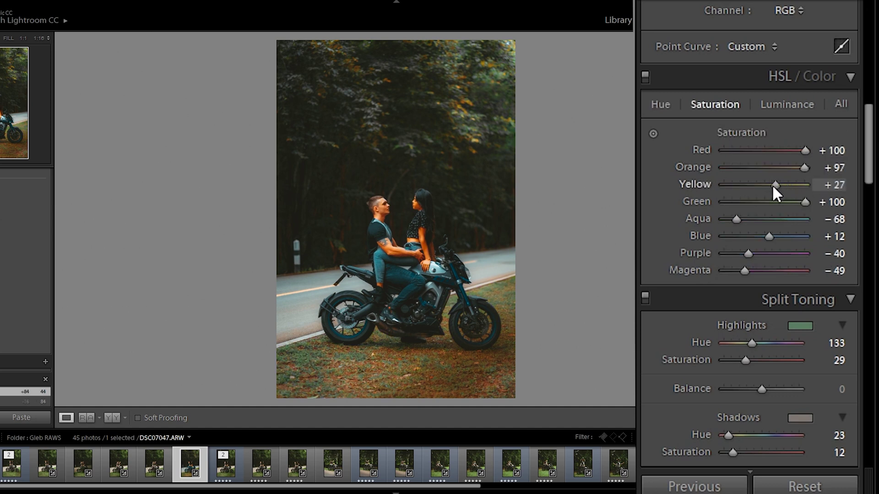
pyautogui.moveTo(796, 168)
pyautogui.mouseDown()
pyautogui.moveTo(778, 168)
pyautogui.moveTo(794, 163)
pyautogui.moveTo(794, 151)
pyautogui.mouseUp()
# Step: Compare the edited and original versions of the couple photo repeatedly
pyautogui.press('\\')
pyautogui.press('\\')
pyautogui.press('\\')
pyautogui.press('\\')
pyautogui.press('\\')
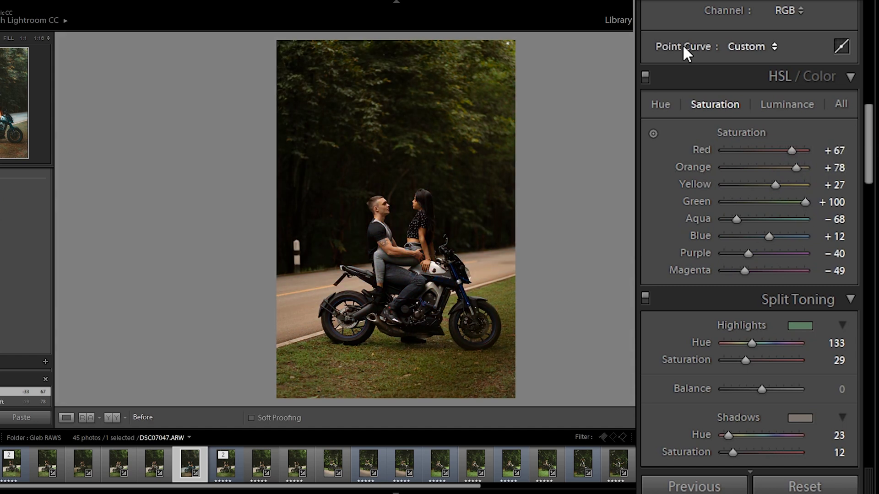
pyautogui.press('\\')
pyautogui.press('\\')
pyautogui.press('\\')
pyautogui.press('\\')
pyautogui.press('\\')
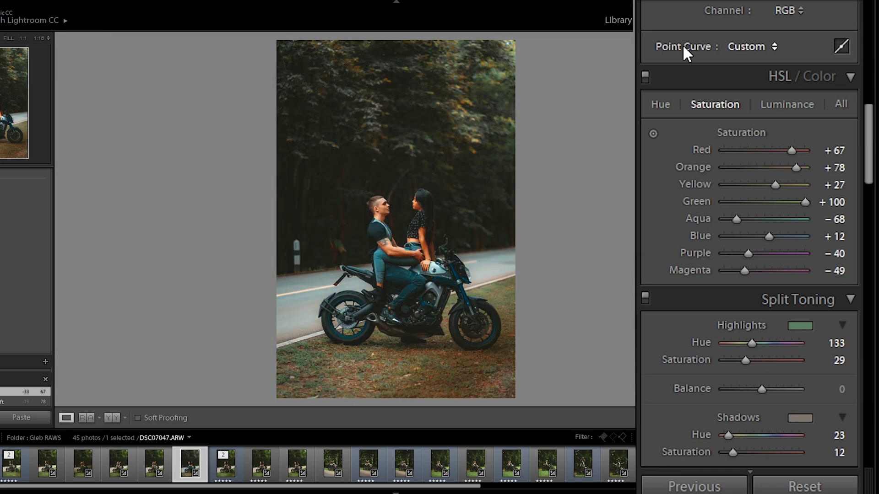
# Step: Review the Calibration, HSL, Tone Curve and Basic settings applied to the couple photo
pyautogui.scroll(-8, 700, 274)
pyautogui.scroll(5, 695, 220)
pyautogui.scroll(-15, 696, 183)
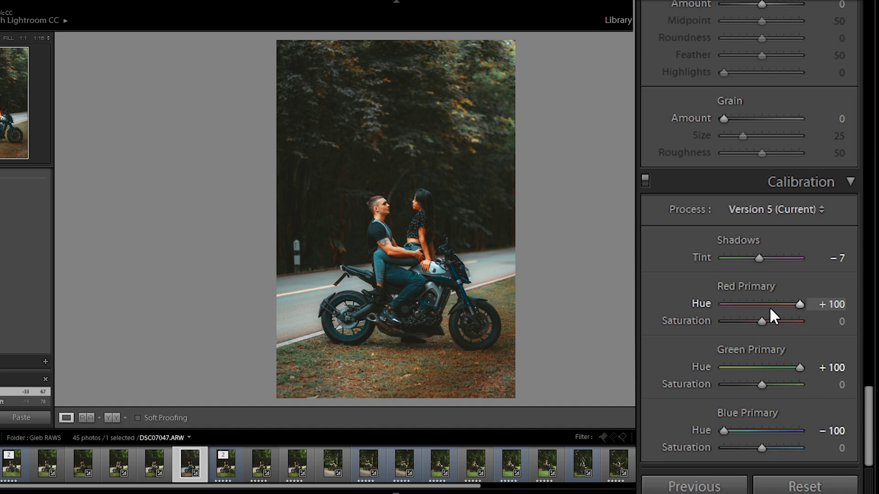
pyautogui.scroll(15, 767, 305)
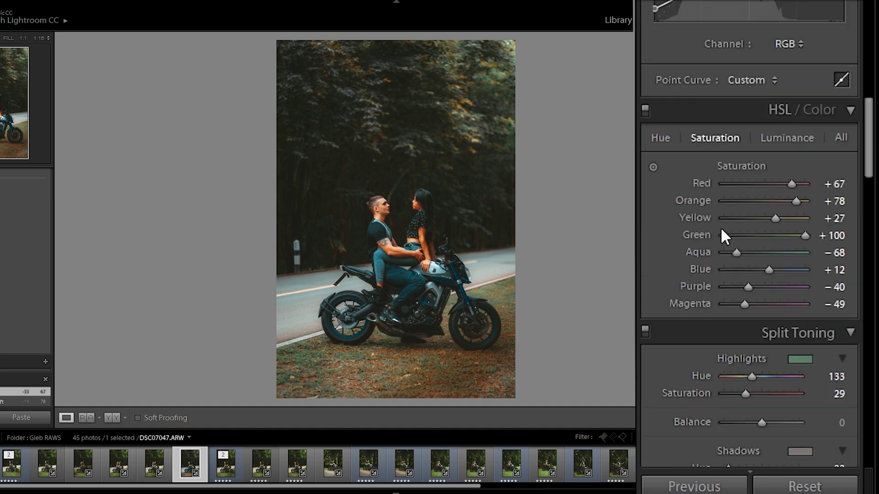
pyautogui.scroll(3, 755, 233)
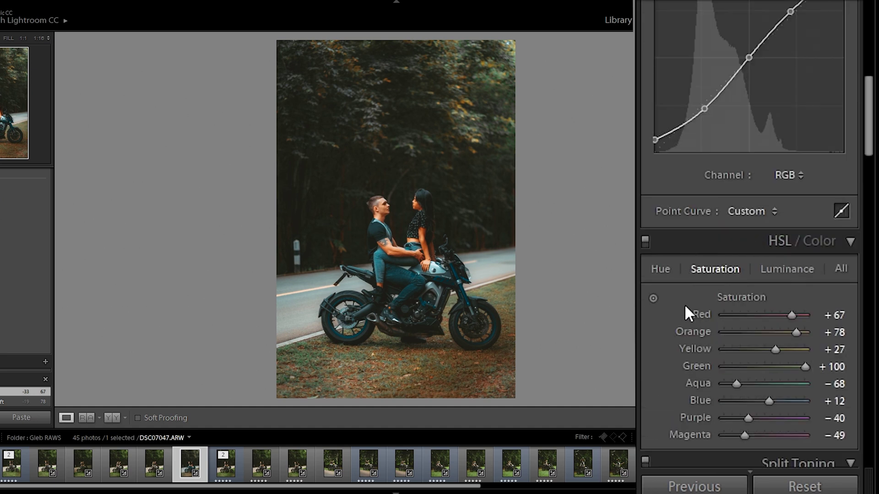
pyautogui.scroll(-15, 685, 308)
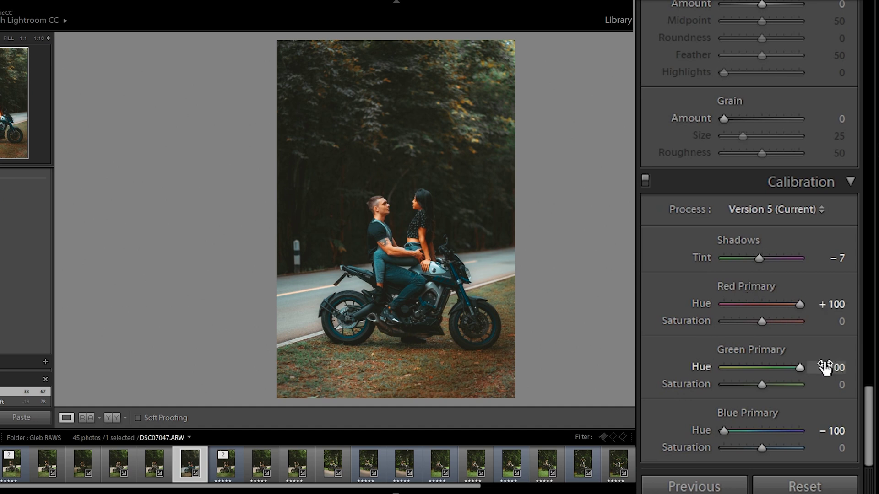
pyautogui.scroll(15, 801, 384)
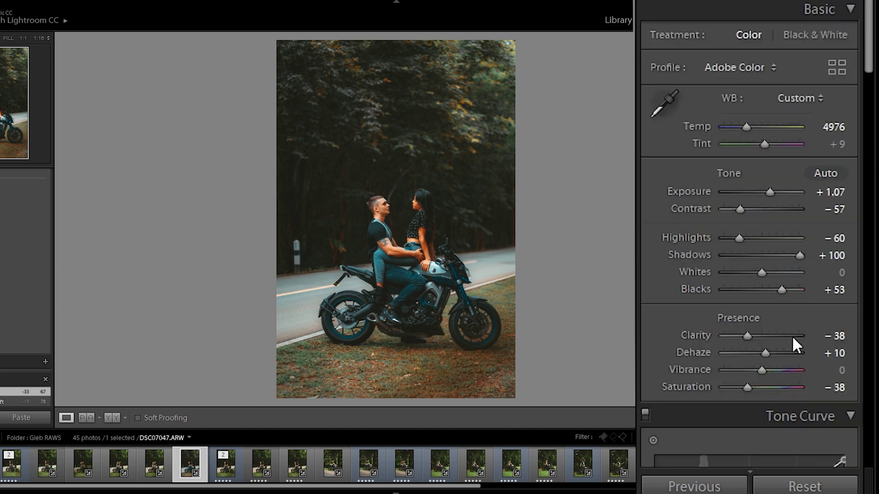